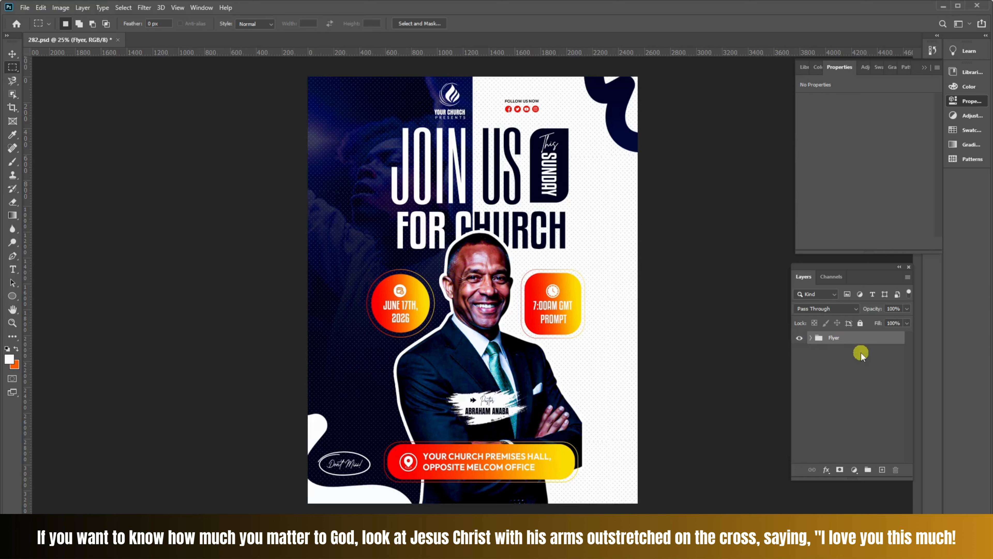
- Add a Selective Color adjustment layer above the Flyer group and set Cyan and Magenta of the Reds to -3% each
click(861, 353)
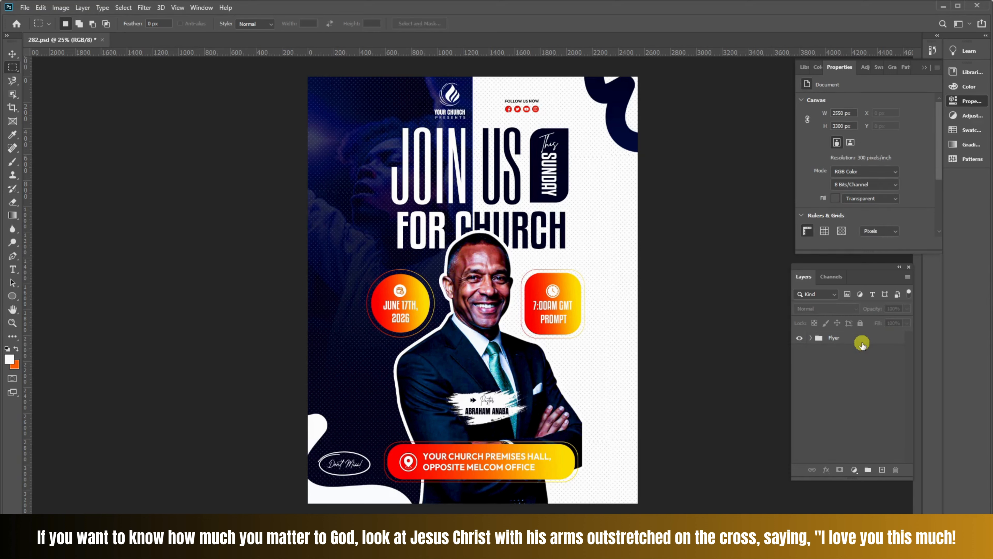
click(855, 471)
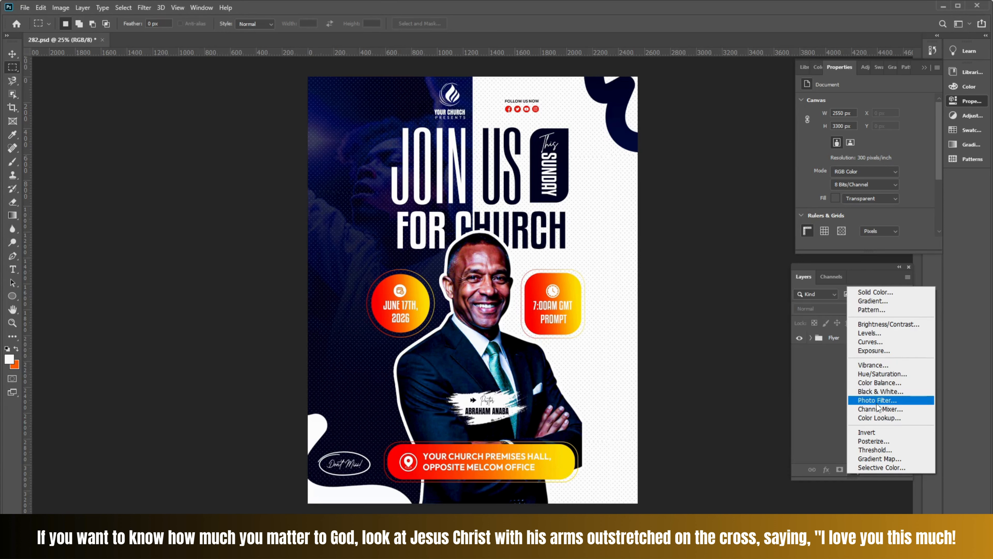
click(890, 466)
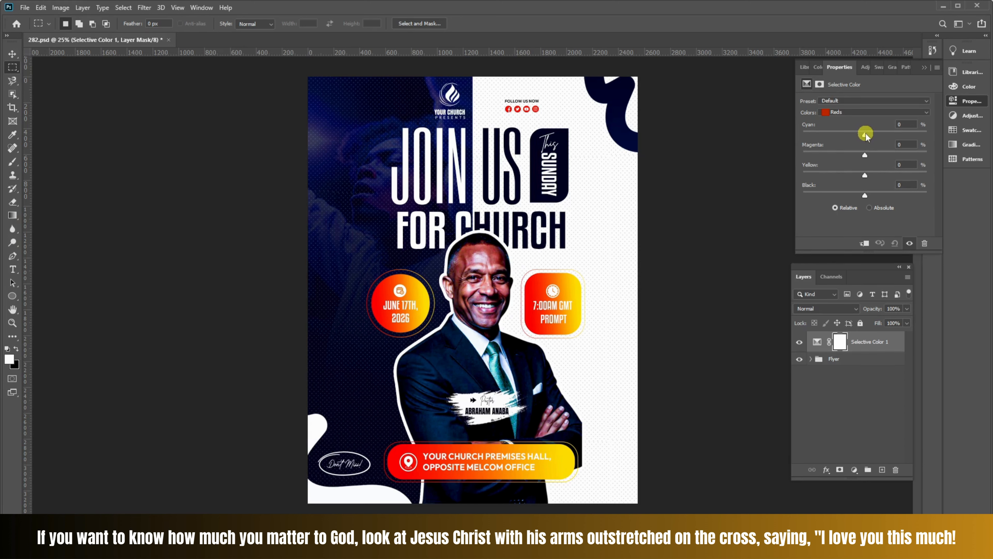
mouse_move(865, 135)
mouse_down()
mouse_move(832, 134)
mouse_move(892, 135)
mouse_move(853, 134)
mouse_move(864, 135)
mouse_up()
mouse_move(866, 157)
mouse_down()
mouse_move(799, 155)
mouse_move(790, 165)
mouse_move(866, 161)
mouse_up()
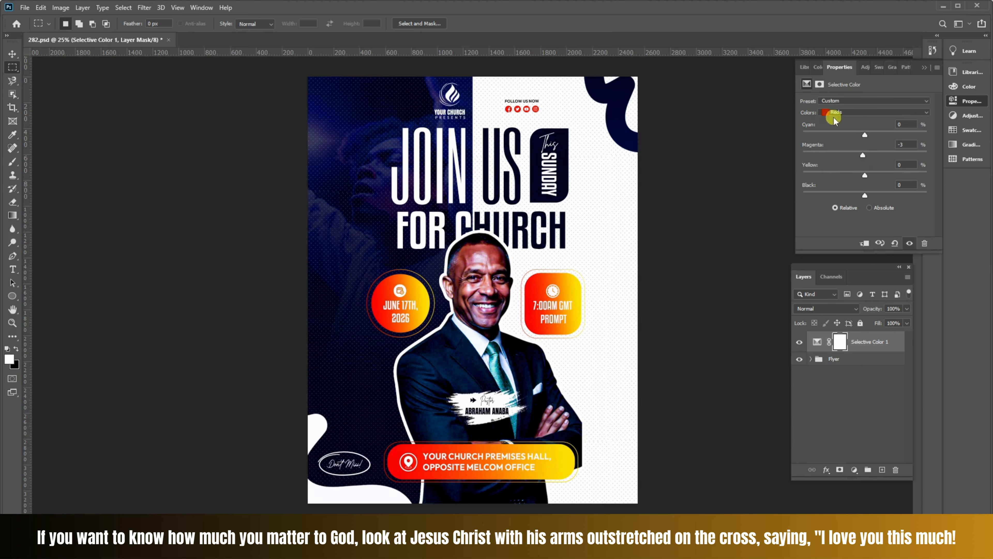
drag(865, 135, 866, 136)
mouse_move(862, 137)
mouse_down()
mouse_move(876, 136)
mouse_move(862, 136)
mouse_up()
- Set the Reds' Yellow to -1% and Black to +29% in the Selective Color adjustment
drag(866, 177, 768, 182)
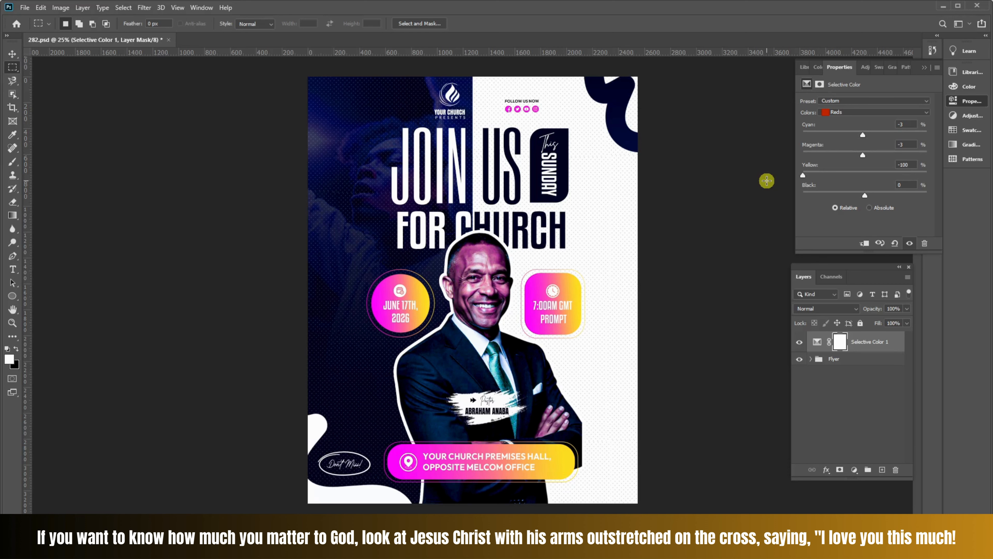
drag(804, 176, 865, 181)
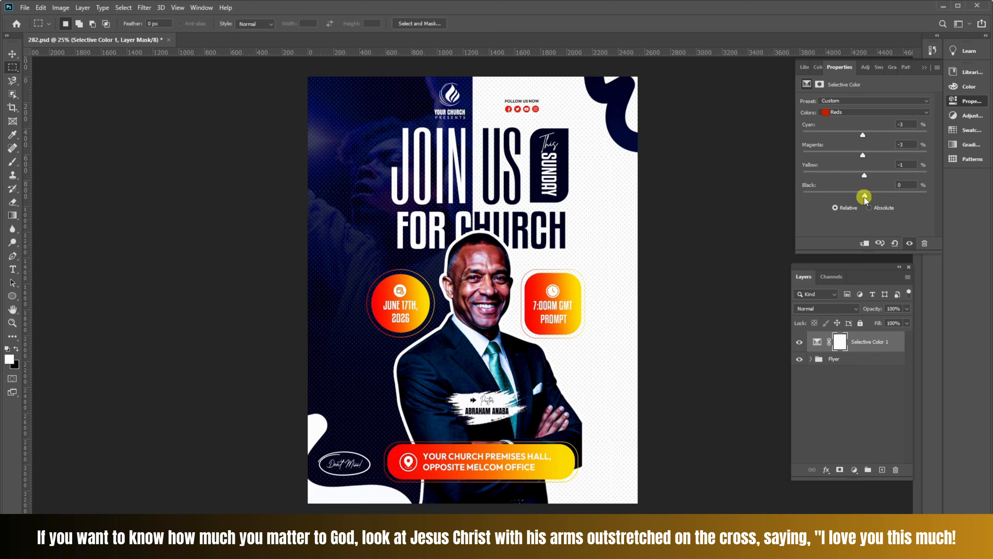
mouse_move(864, 197)
mouse_down()
mouse_move(797, 200)
mouse_move(936, 186)
mouse_move(883, 193)
mouse_up()
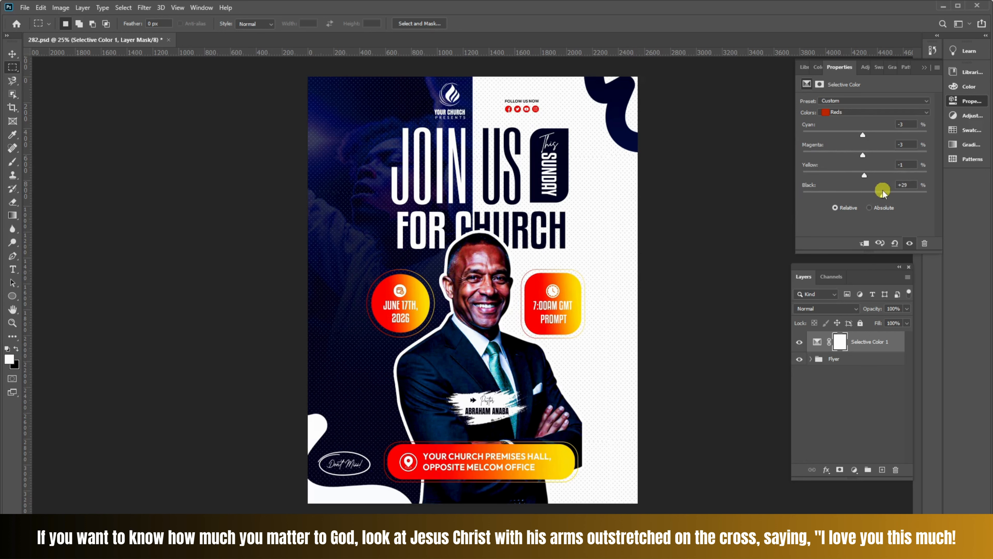
- Add a Brightness/Contrast adjustment layer above Selective Color 1 with Brightness 30 and Contrast -5
click(845, 358)
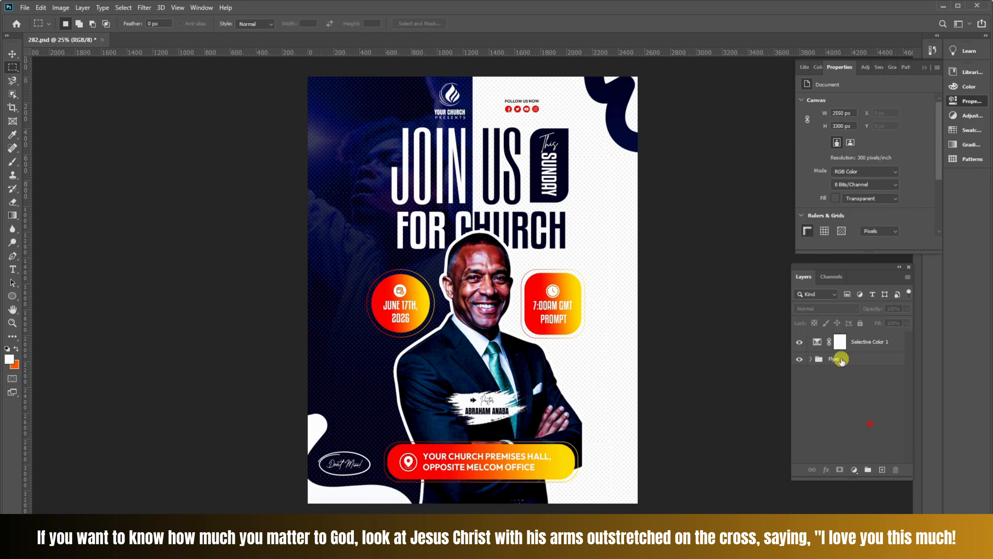
click(865, 346)
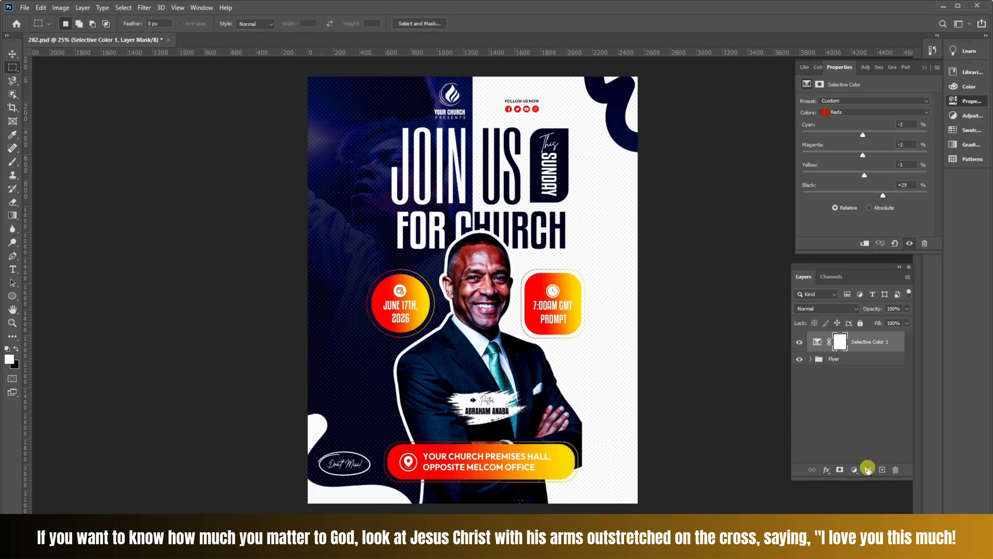
click(854, 472)
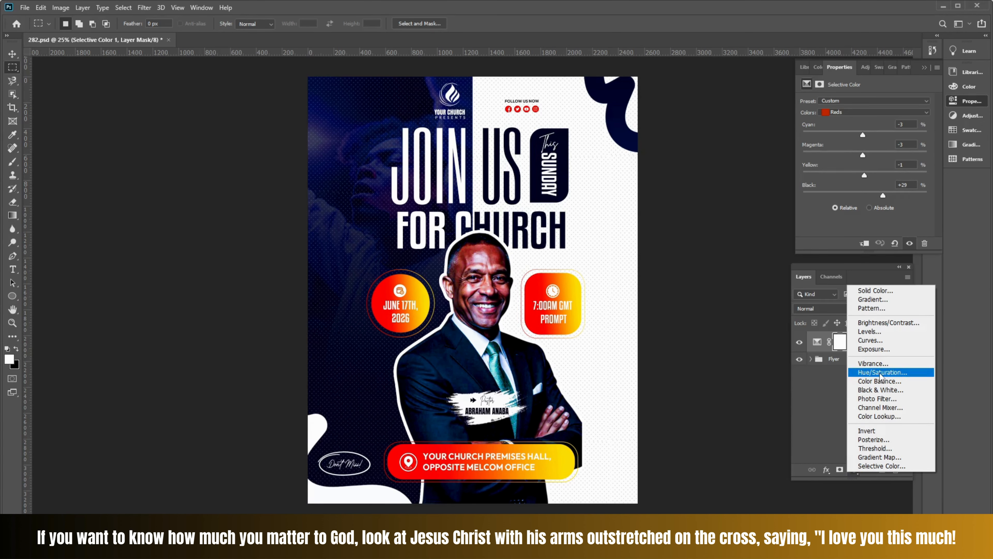
click(885, 323)
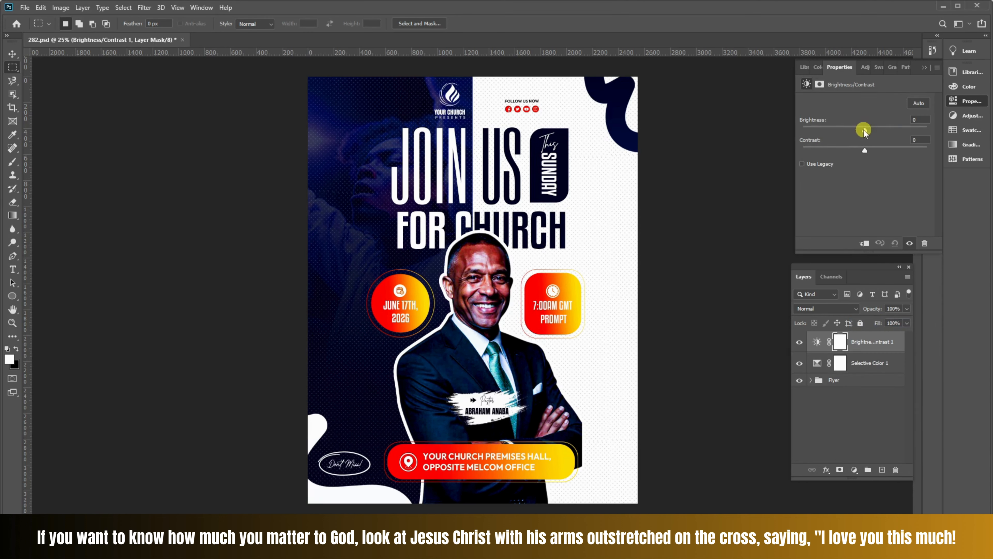
mouse_move(864, 131)
mouse_down()
mouse_move(893, 131)
mouse_move(878, 130)
mouse_move(870, 150)
mouse_up()
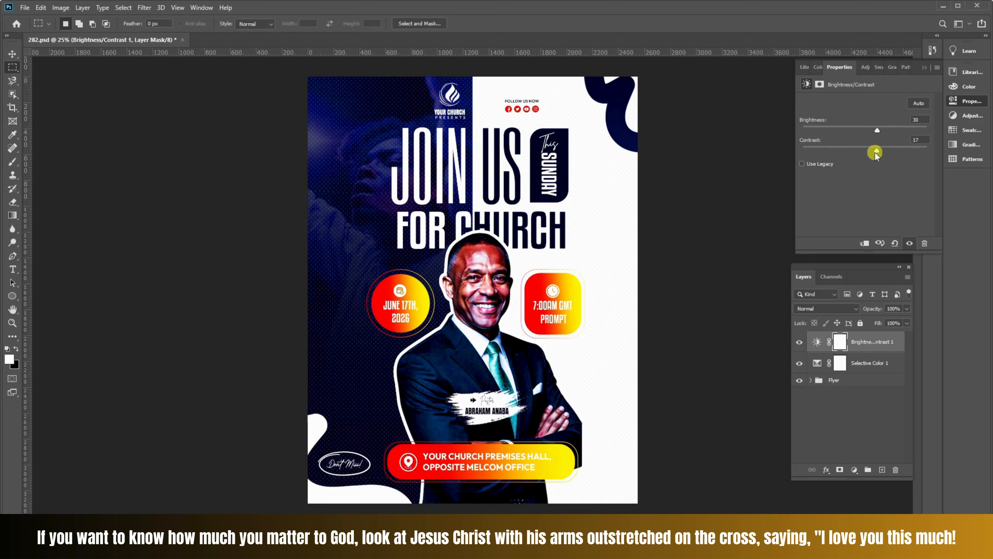
- Add a Levels adjustment layer on top and darken the flyer by setting the RGB midtone input to 0.47
click(849, 422)
click(855, 471)
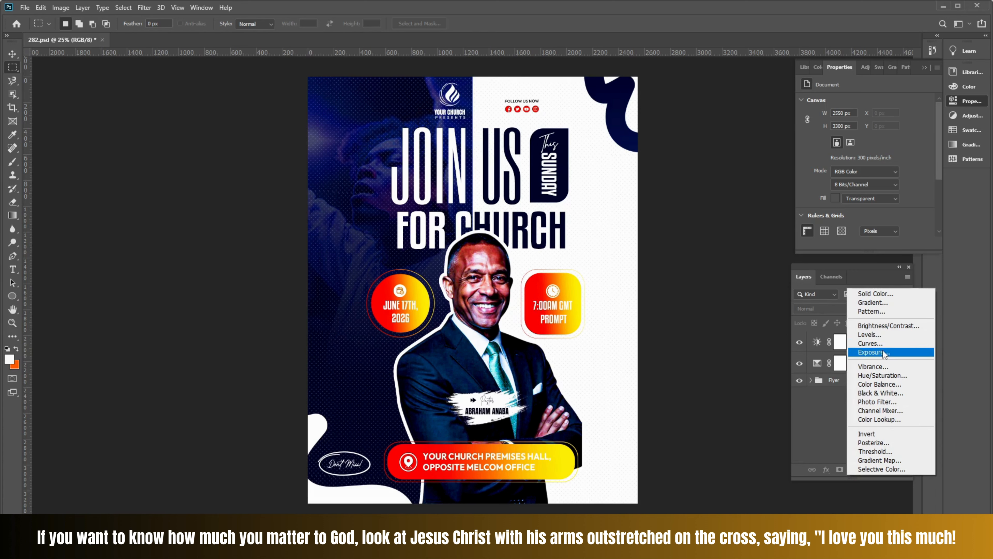
click(884, 335)
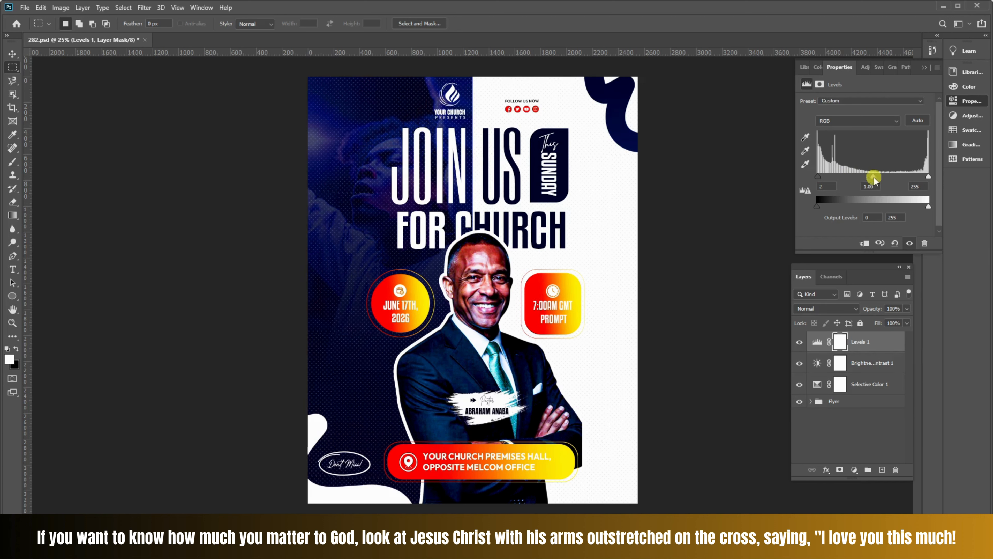
drag(874, 177, 826, 182)
click(931, 177)
drag(873, 178, 905, 178)
drag(904, 177, 897, 180)
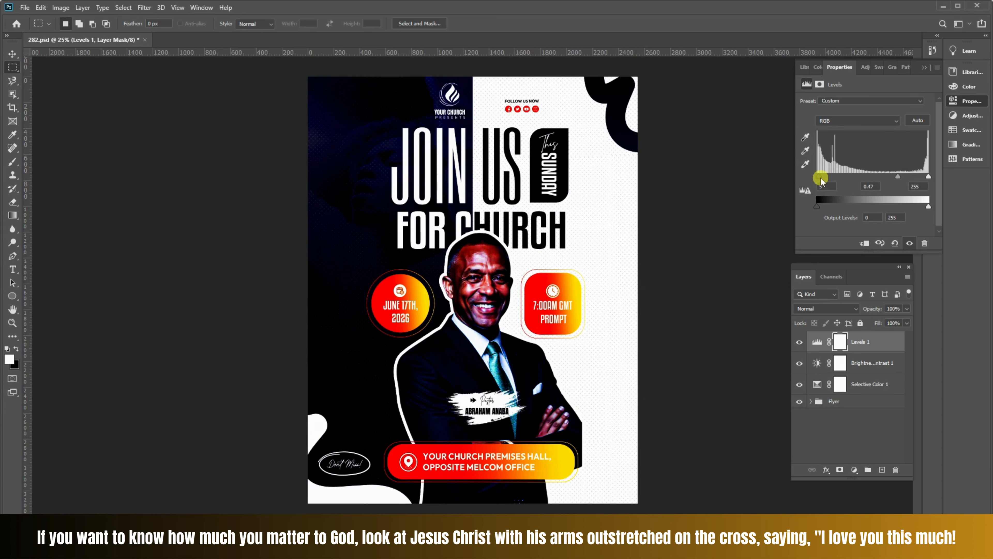
- Try a black input level of 185 in the Levels adjustment and bring it back down to 0
drag(820, 179, 899, 179)
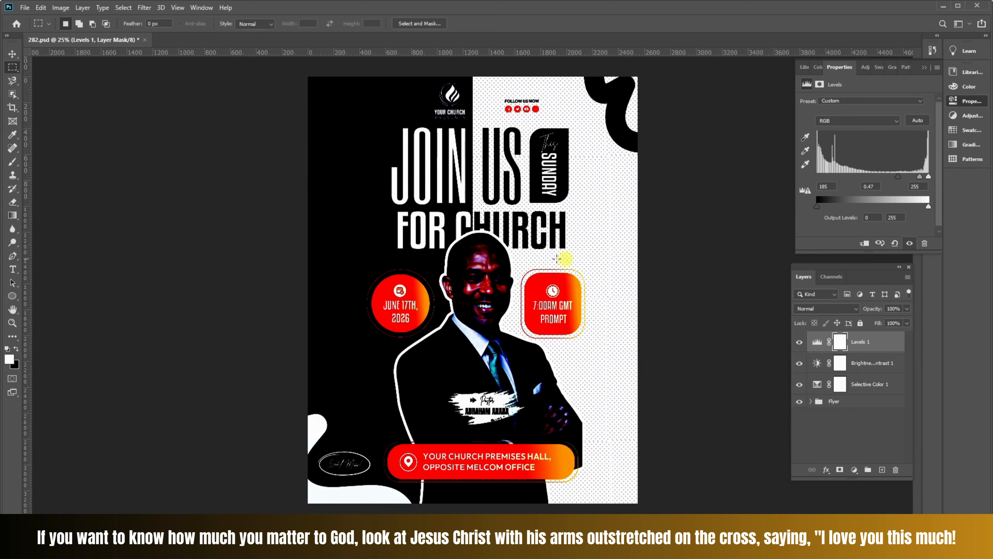
drag(898, 177, 821, 178)
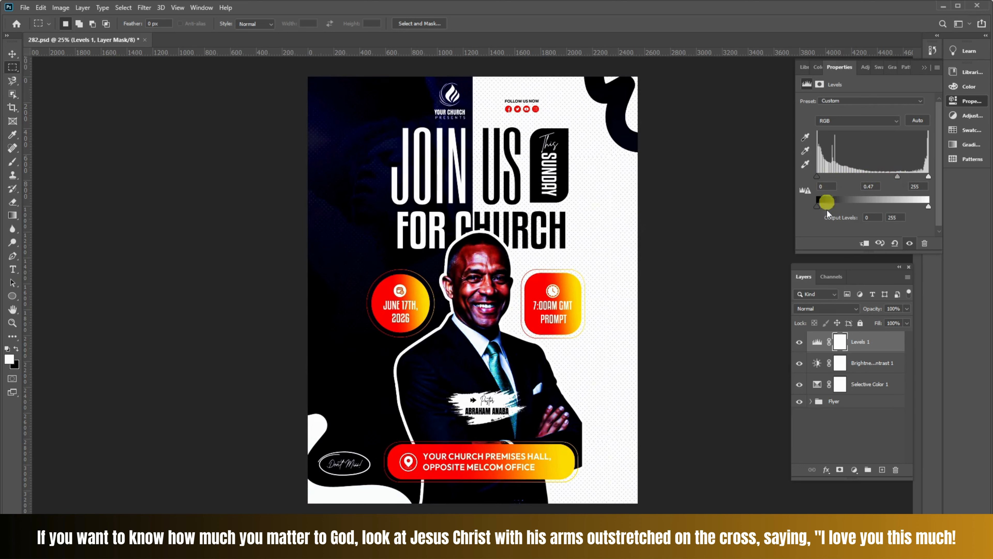
click(856, 433)
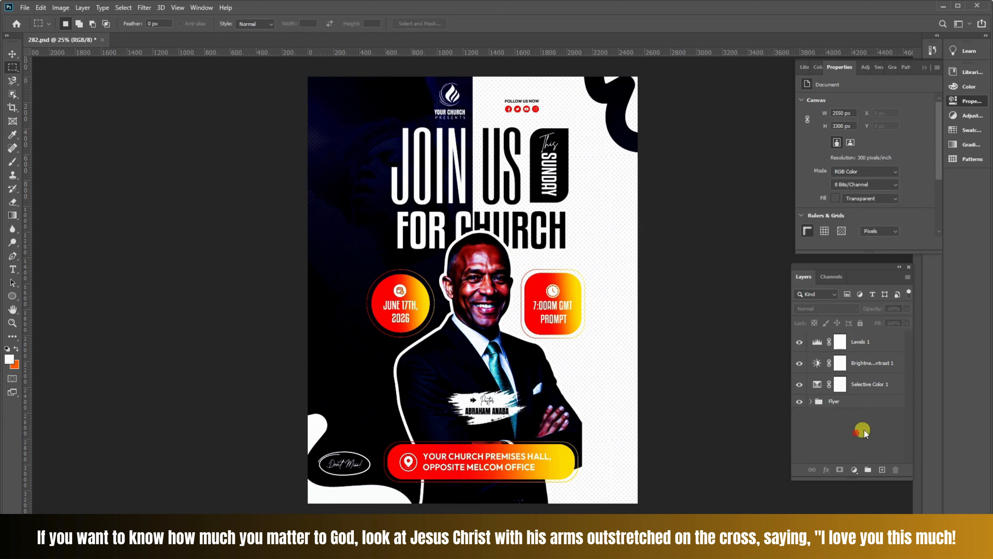
- Add a Curves adjustment layer above Levels 1 and brighten the flyer by raising a shadow point and a highlight point on the RGB curve
click(886, 346)
click(855, 471)
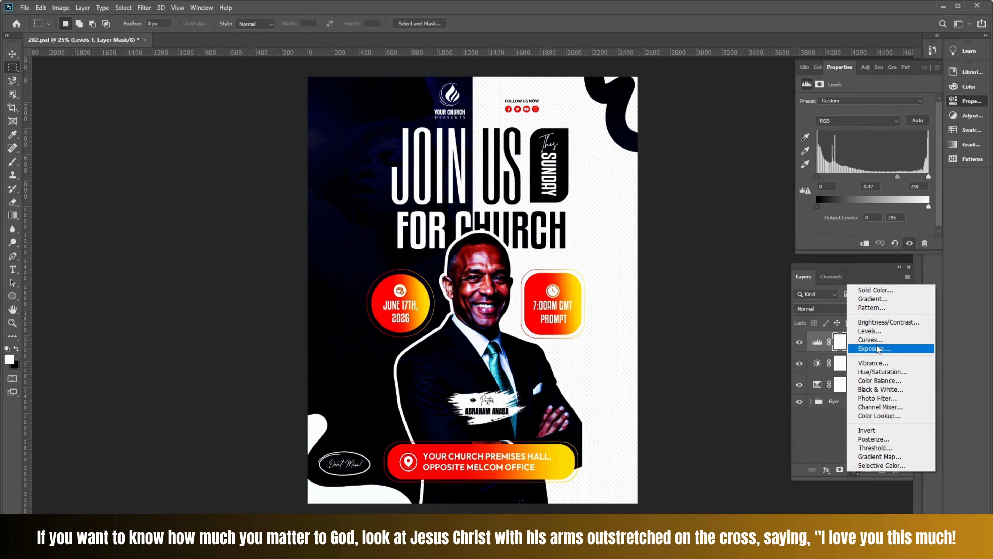
click(870, 339)
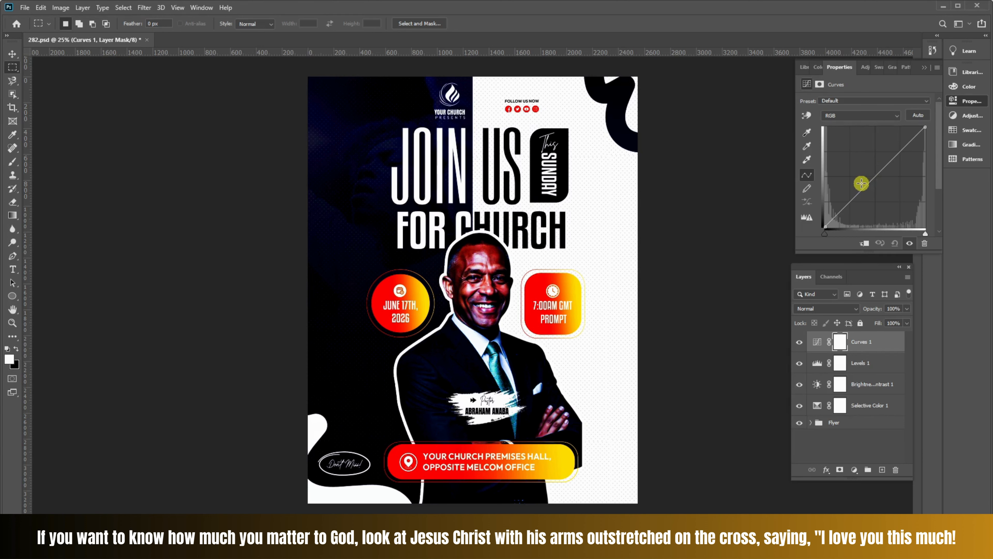
click(886, 166)
click(850, 200)
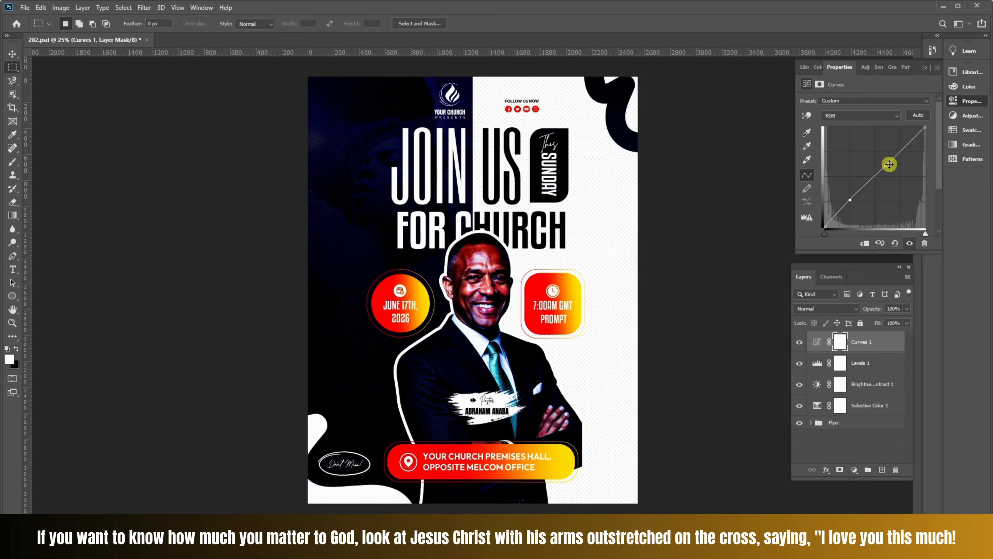
drag(887, 165, 872, 142)
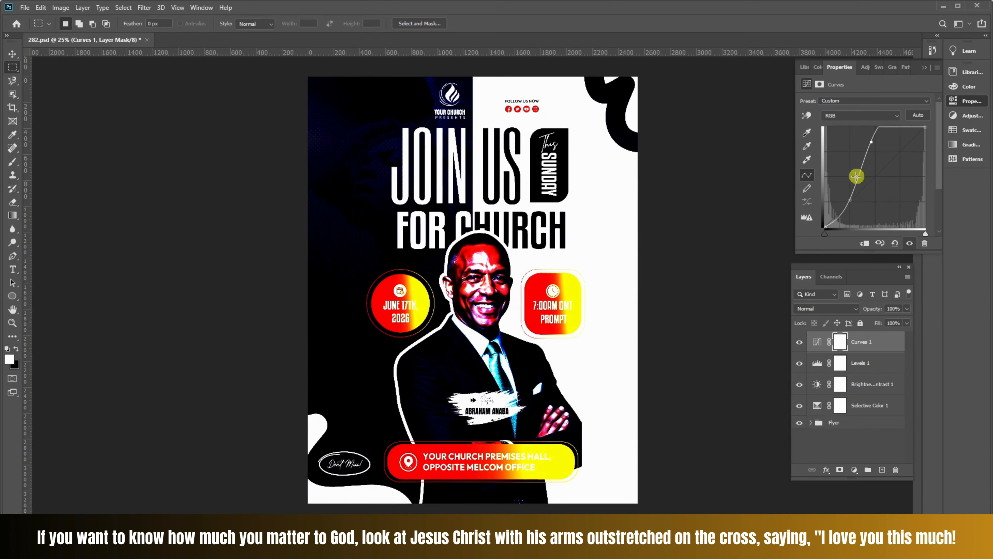
drag(850, 200, 838, 173)
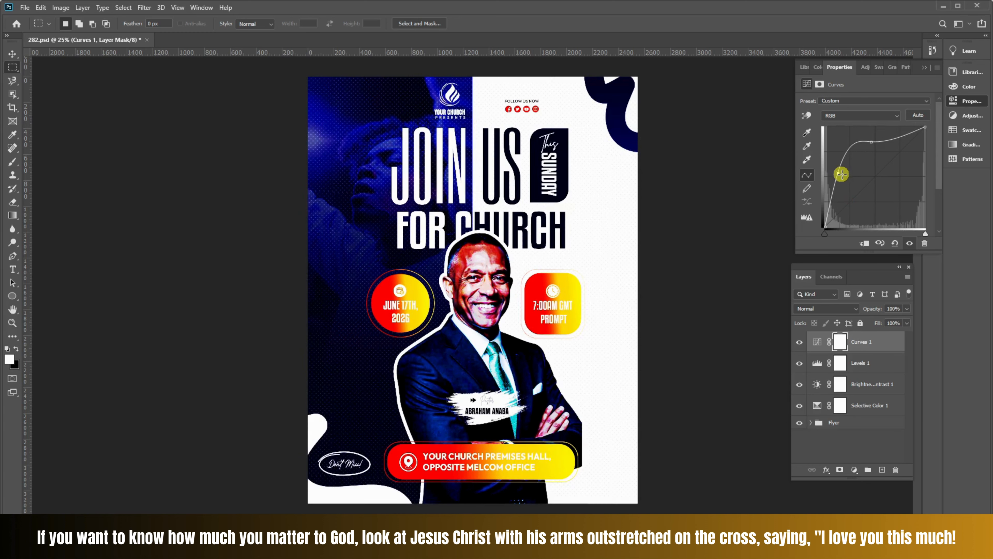
click(863, 442)
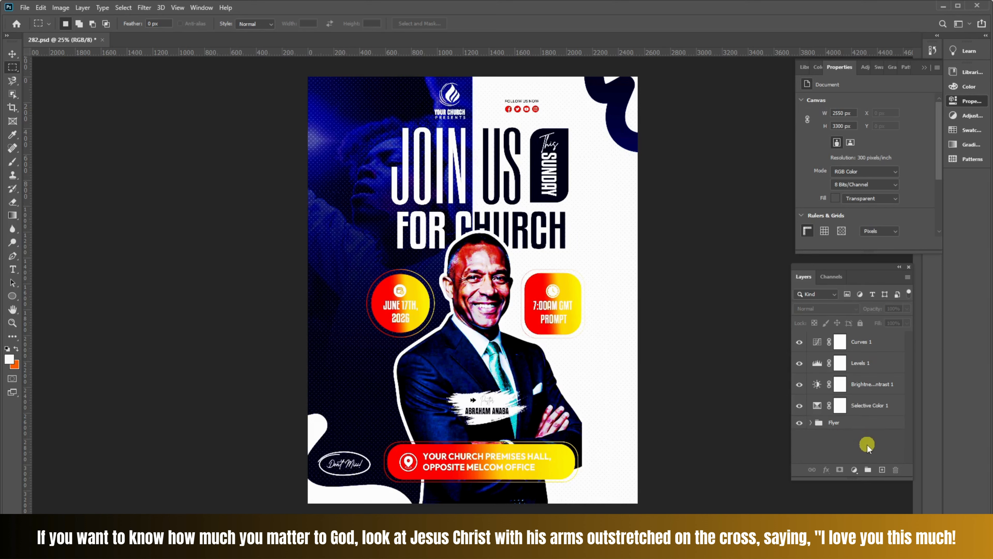
click(855, 470)
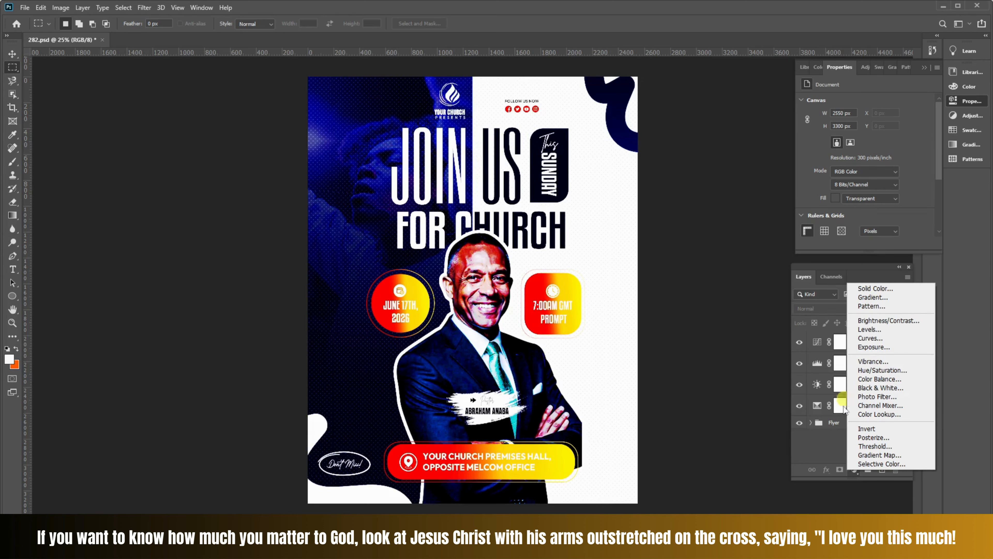
click(821, 445)
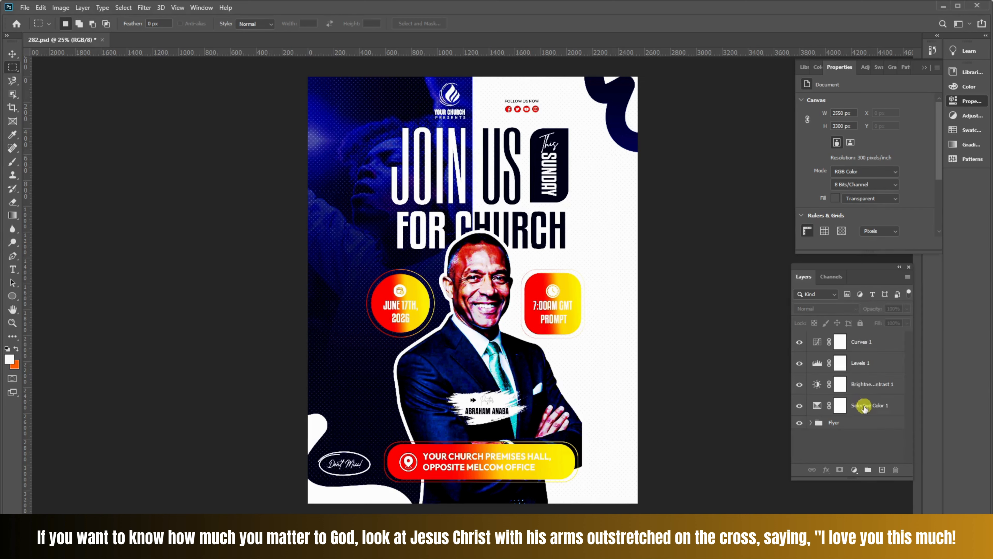
click(864, 407)
click(880, 349)
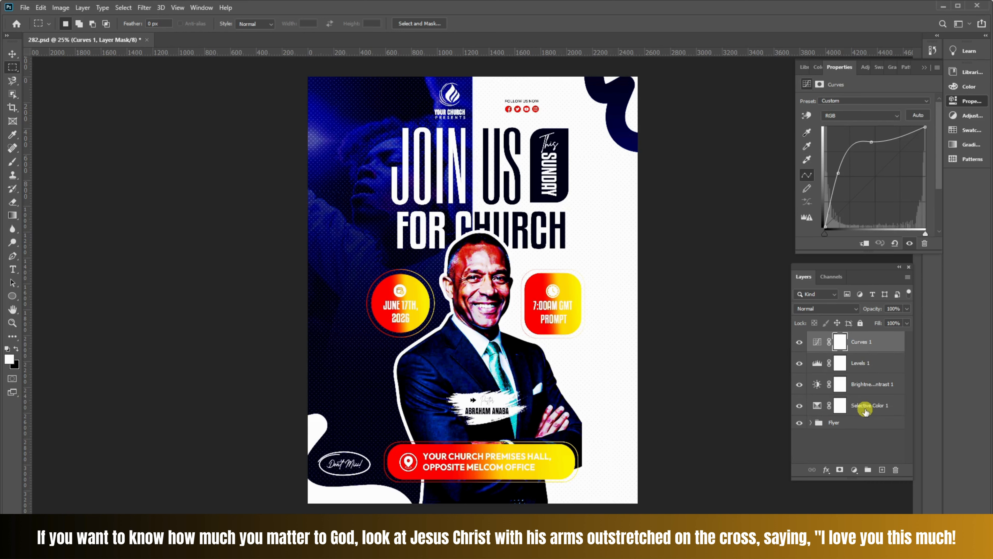
click(862, 438)
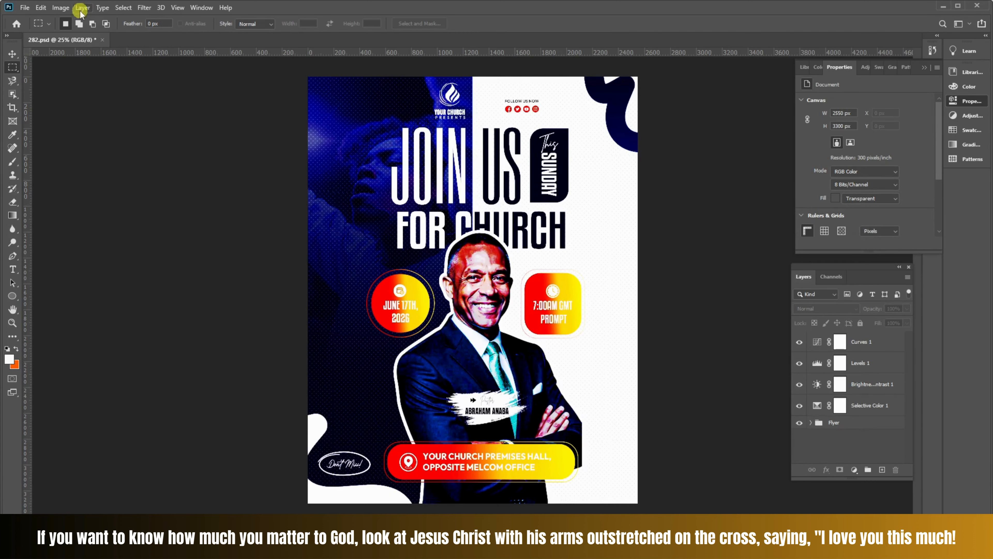
click(61, 8)
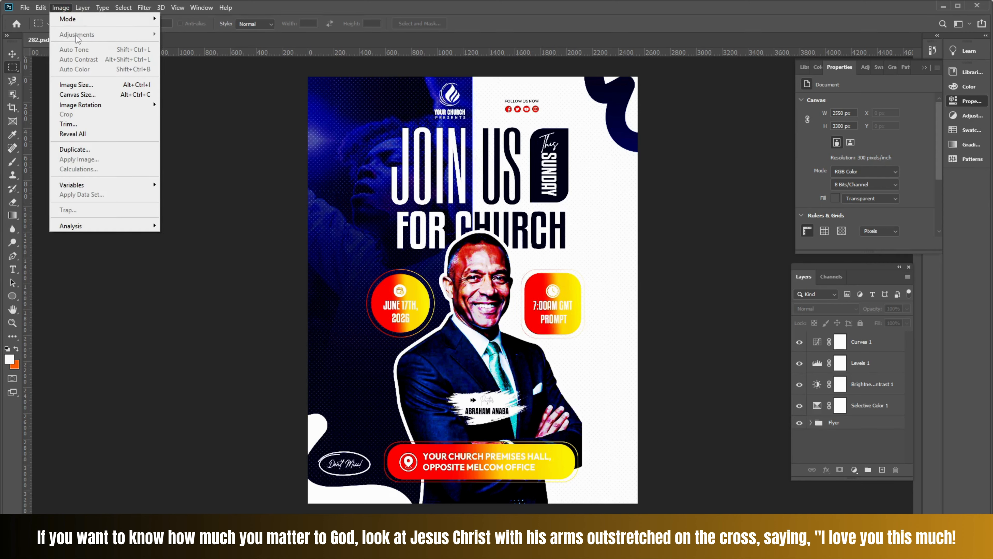
click(843, 423)
- Convert the Flyer group to a smart object
click(845, 423)
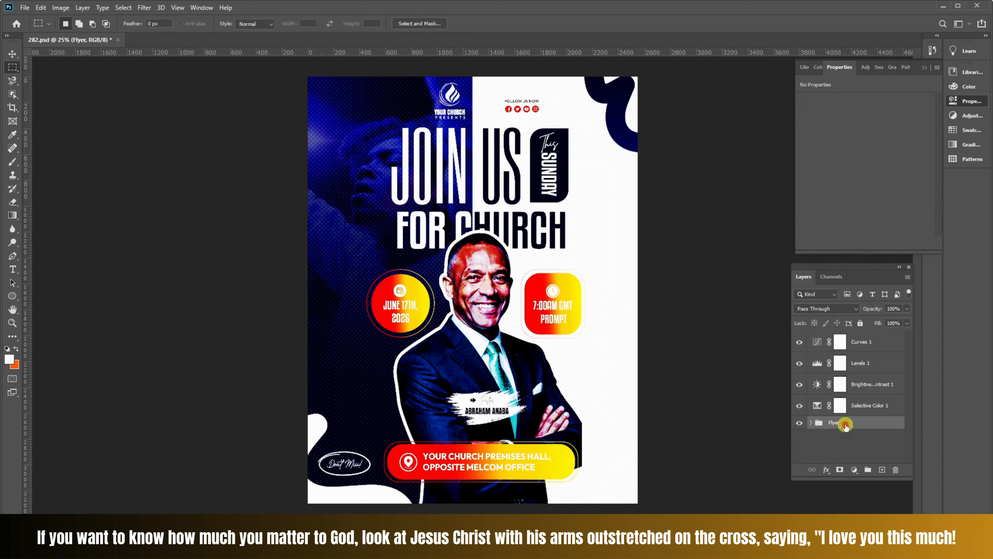
right_click(845, 425)
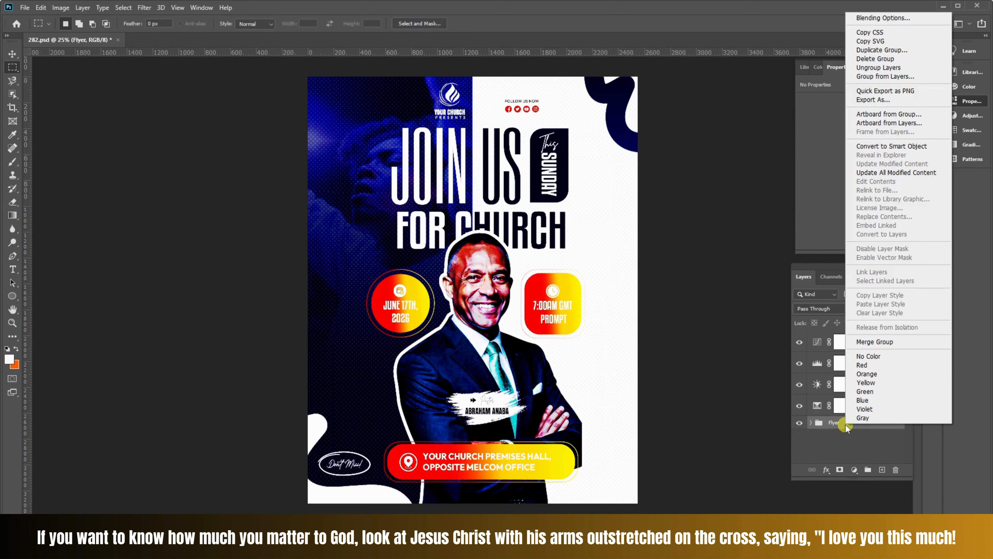
click(814, 426)
click(812, 424)
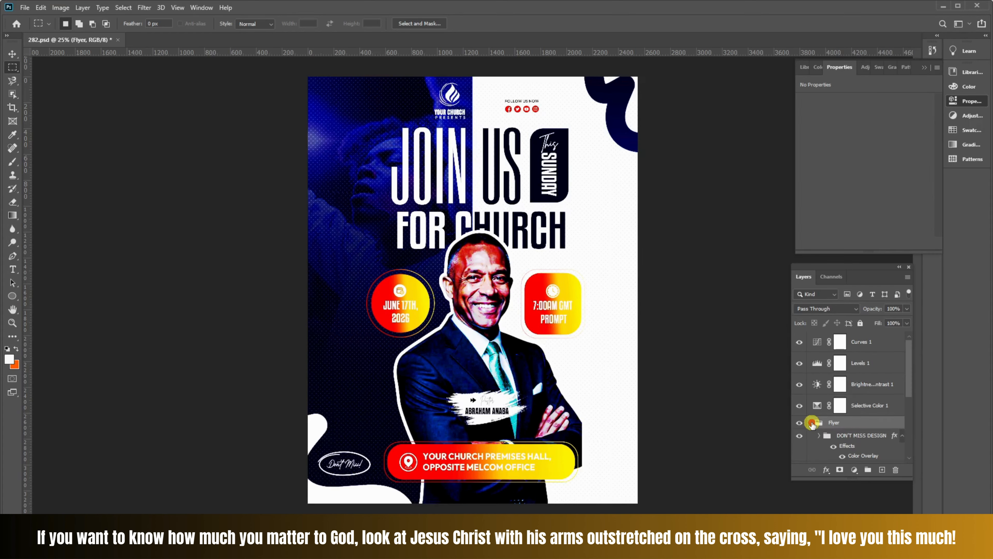
click(812, 423)
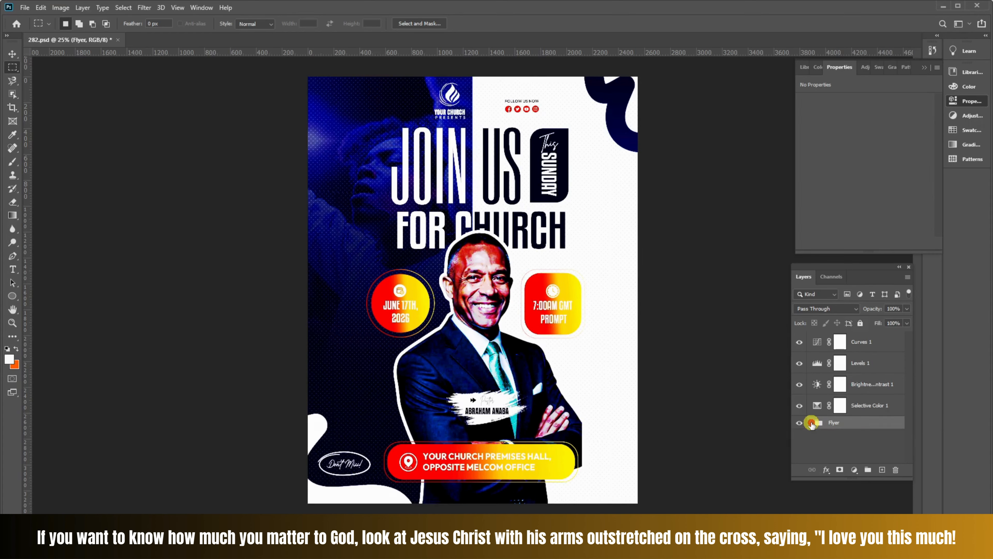
right_click(845, 425)
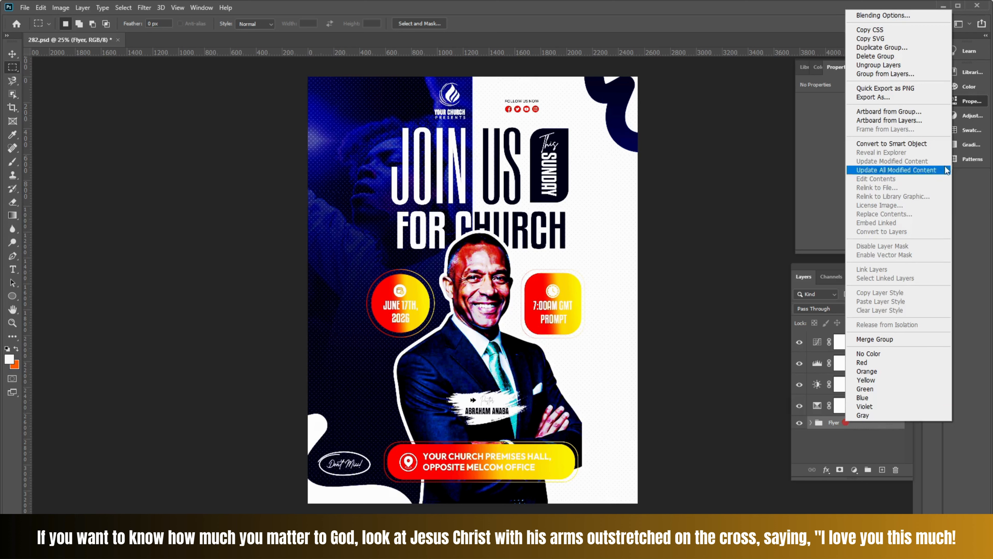
click(899, 144)
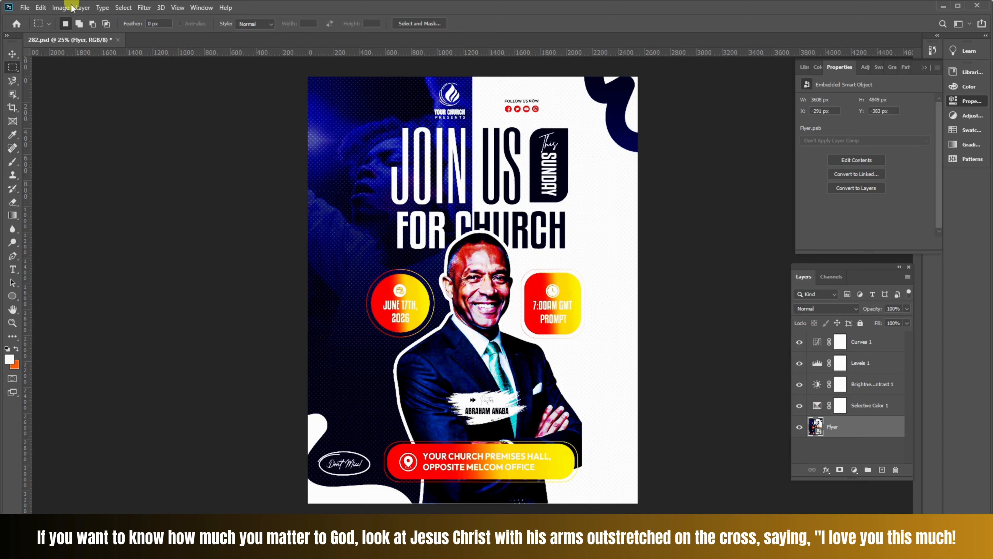
click(62, 8)
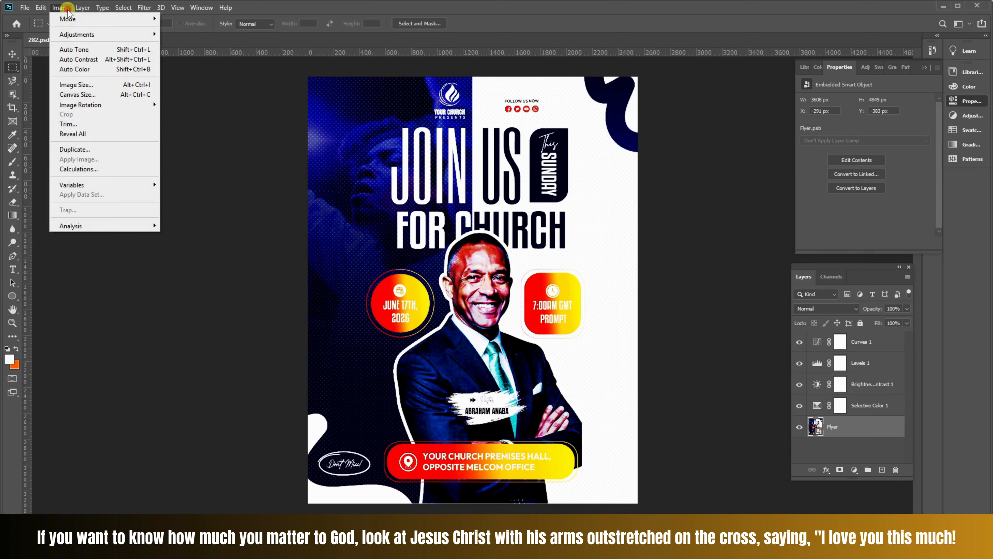
mouse_move(110, 39)
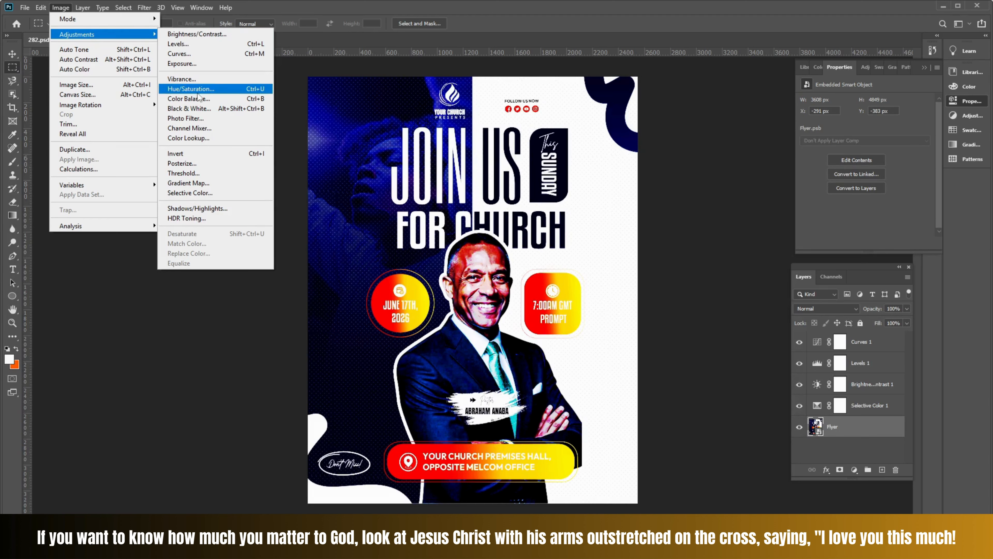
click(836, 454)
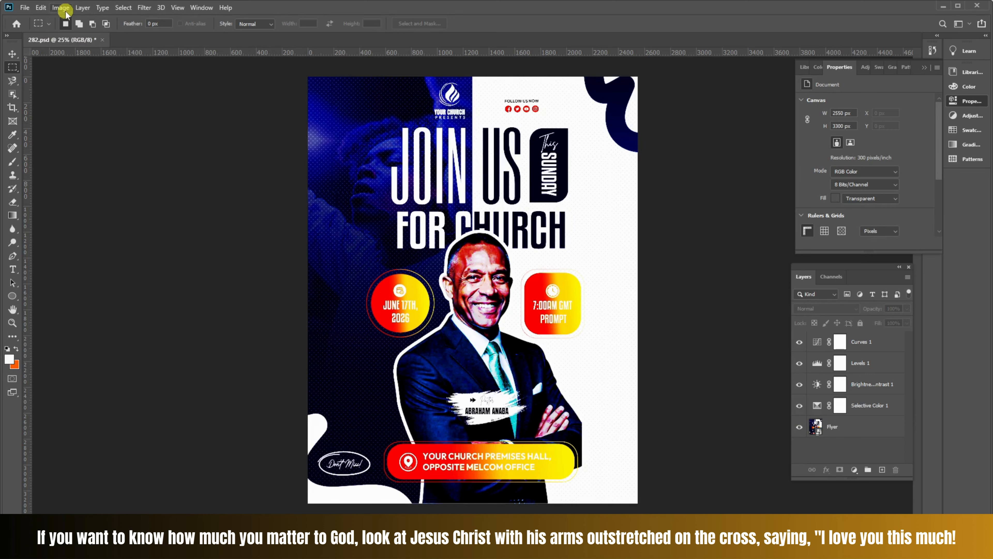
click(64, 12)
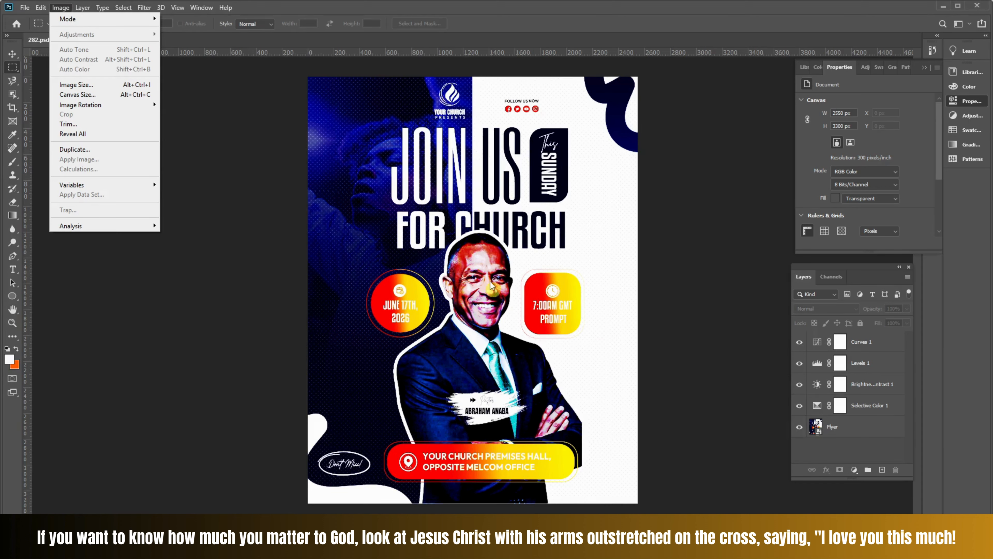
click(863, 458)
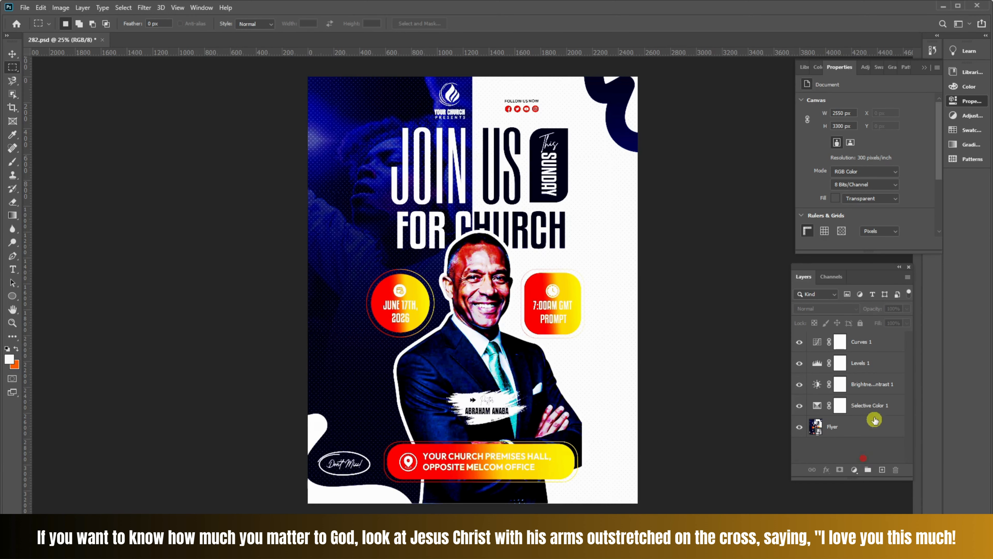
click(855, 473)
click(841, 457)
- Hide the Curves 1, Levels 1, Brightness/Contrast 1 and Selective Color 1 adjustment layers to compare the flyer without them
click(800, 341)
click(800, 341)
click(800, 341)
click(799, 341)
click(799, 363)
click(802, 385)
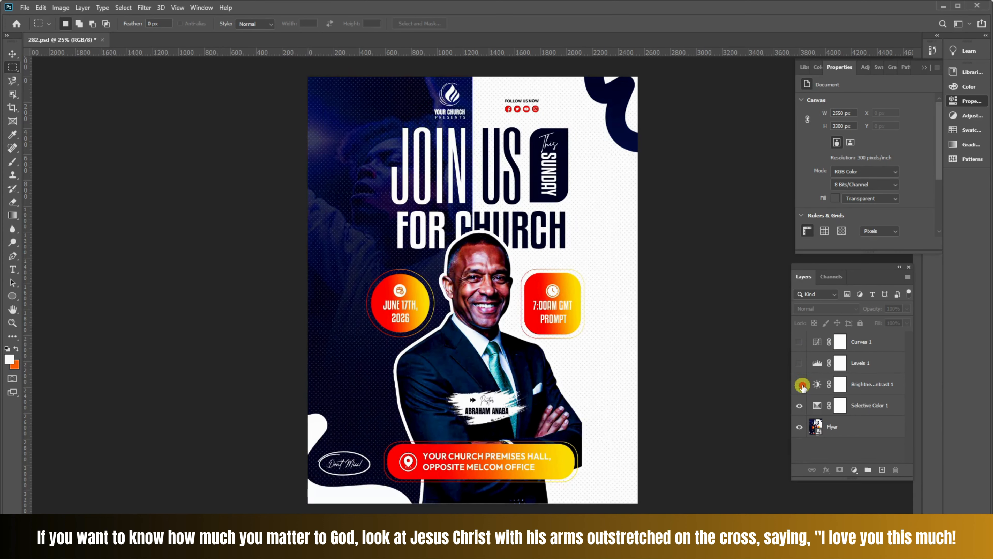
click(803, 406)
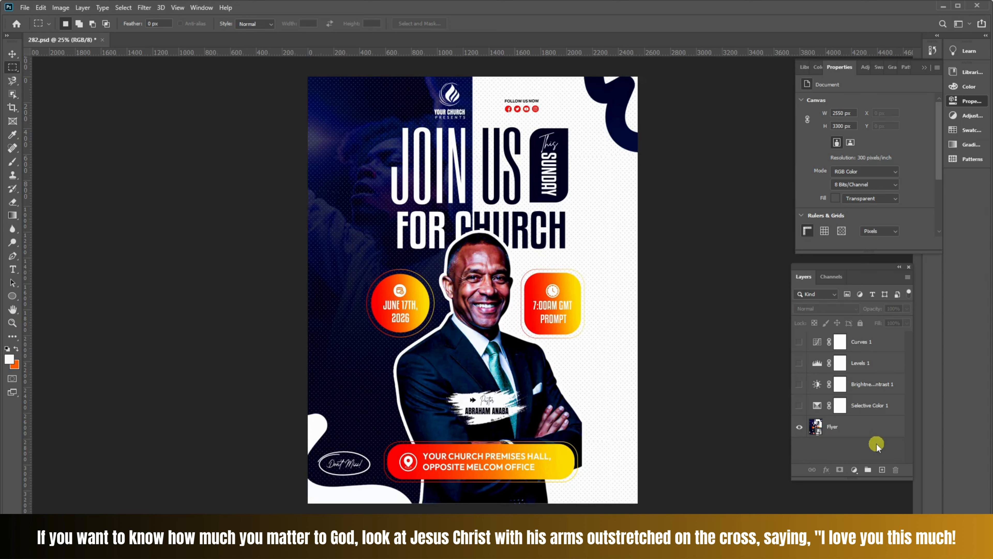
click(851, 426)
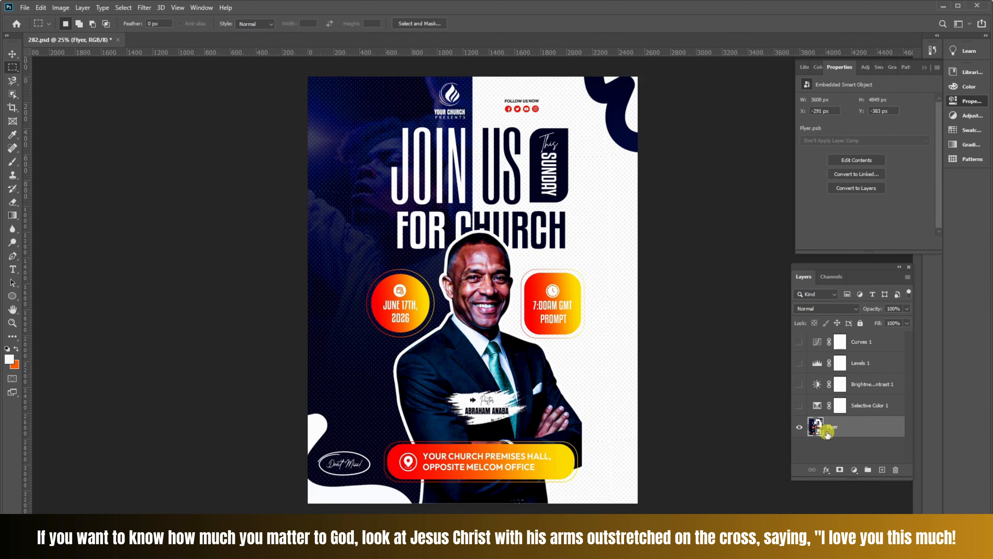
click(799, 405)
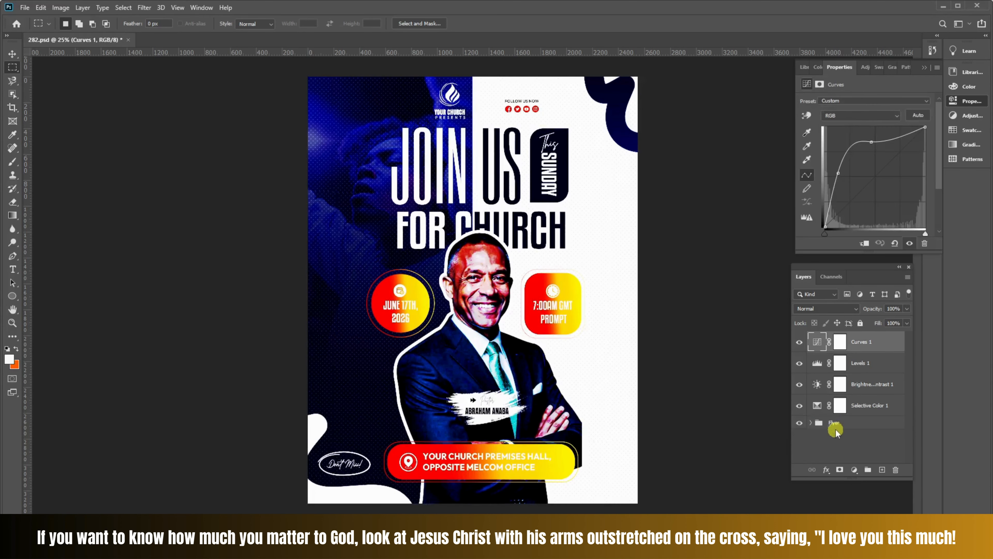
- Delete the Curves, Levels, Brightness/Contrast and Selective Color adjustment layers above the Flyer group
click(843, 428)
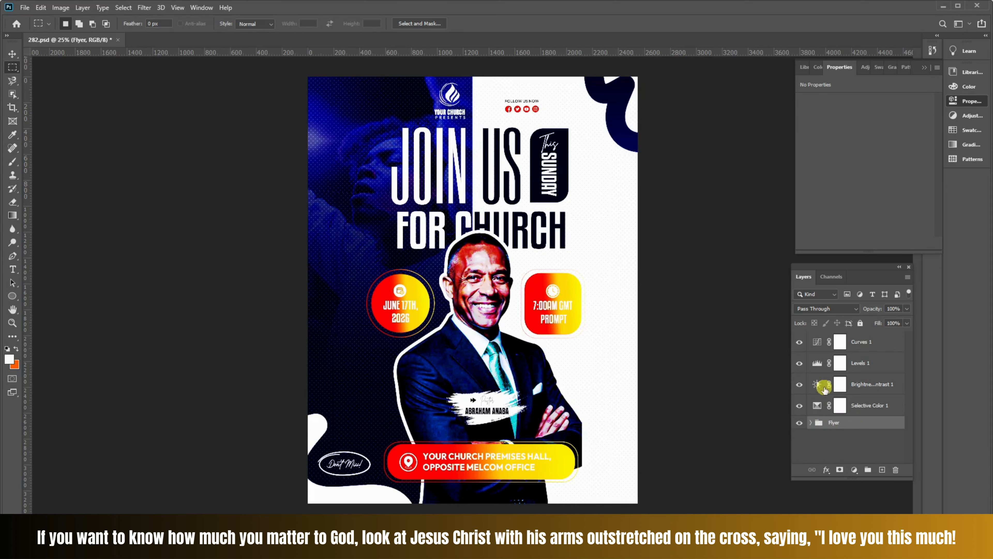
click(869, 343)
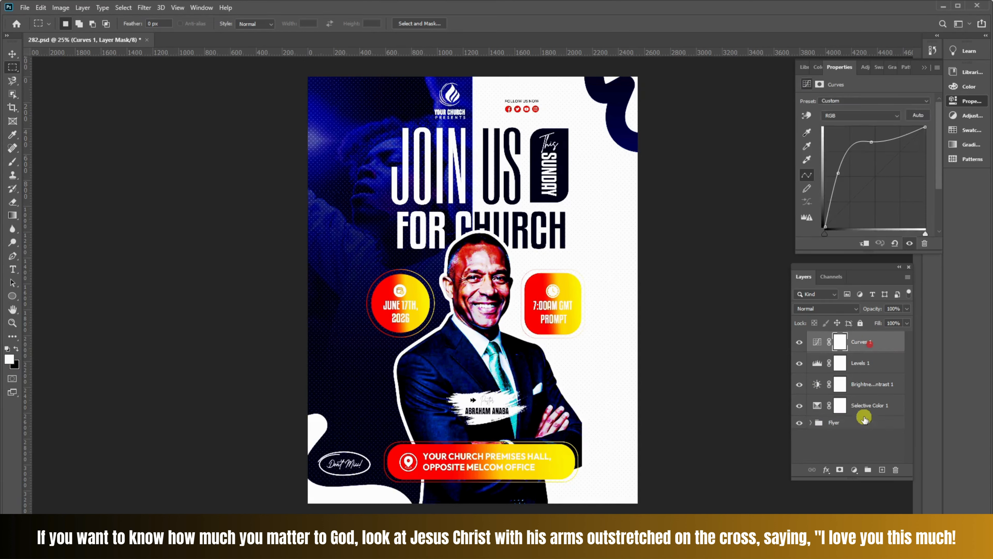
click(872, 407)
key(Delete)
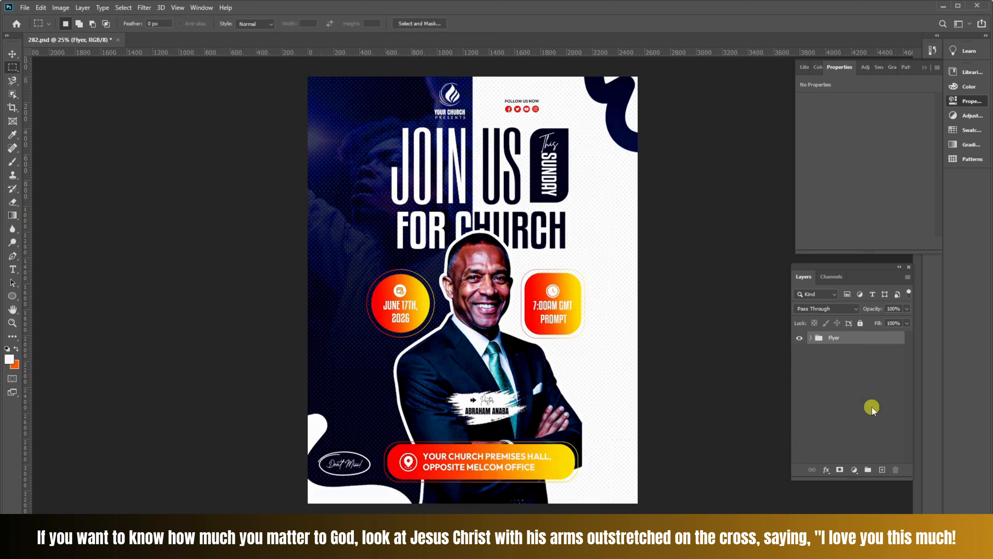
- Expand the Flyer group and briefly hide and show its DON'T MISS DESIGN, SOCIALS, HEADER and TIME groups to identify their contents
click(812, 338)
scroll(855, 407, down, 1)
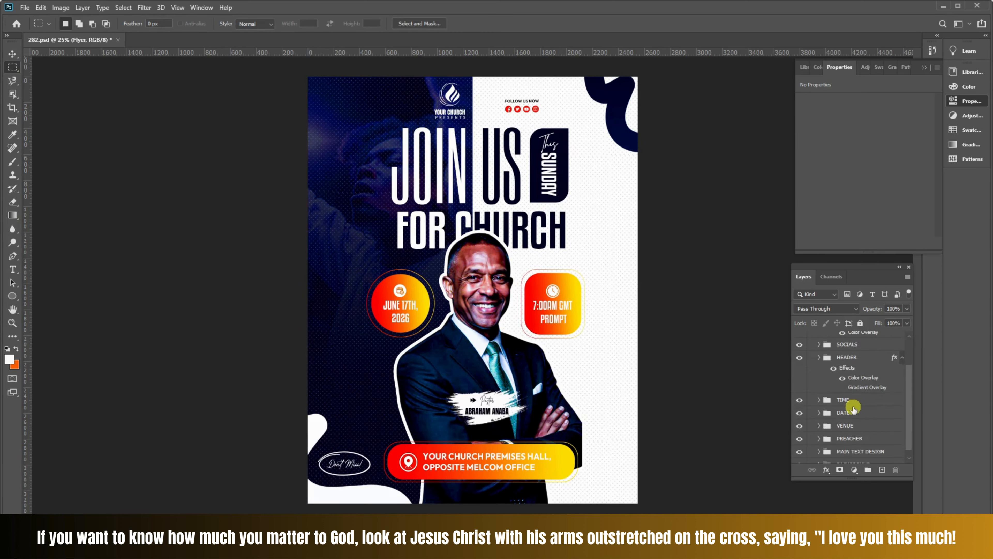
scroll(856, 391, up, 1)
click(861, 351)
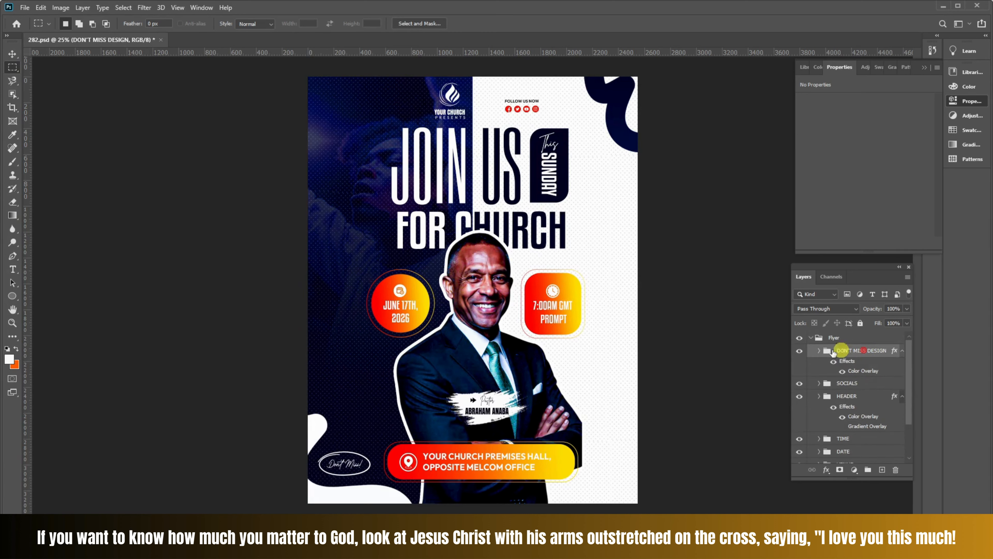
click(797, 351)
click(797, 351)
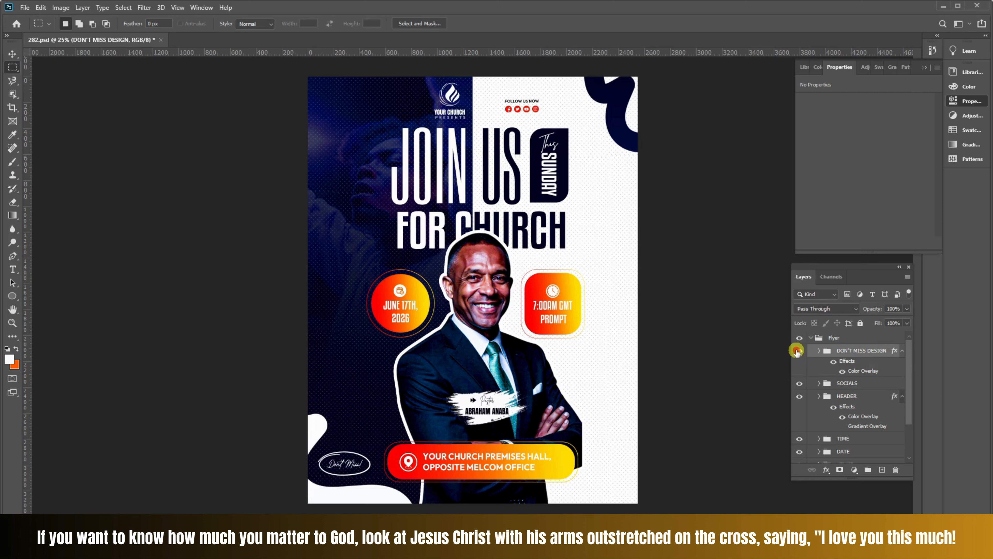
click(797, 382)
click(797, 383)
click(799, 397)
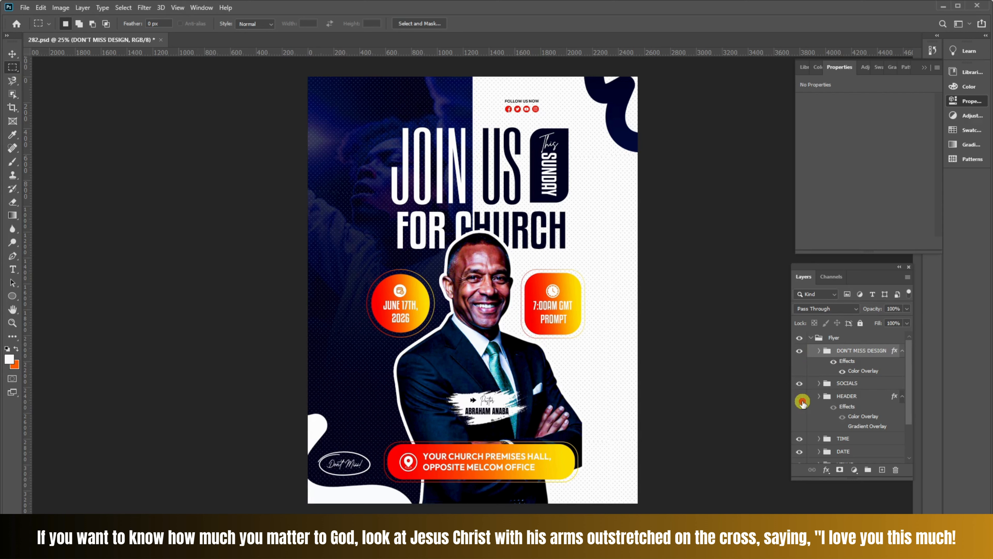
click(799, 397)
click(800, 439)
click(800, 439)
scroll(802, 441, down, 1)
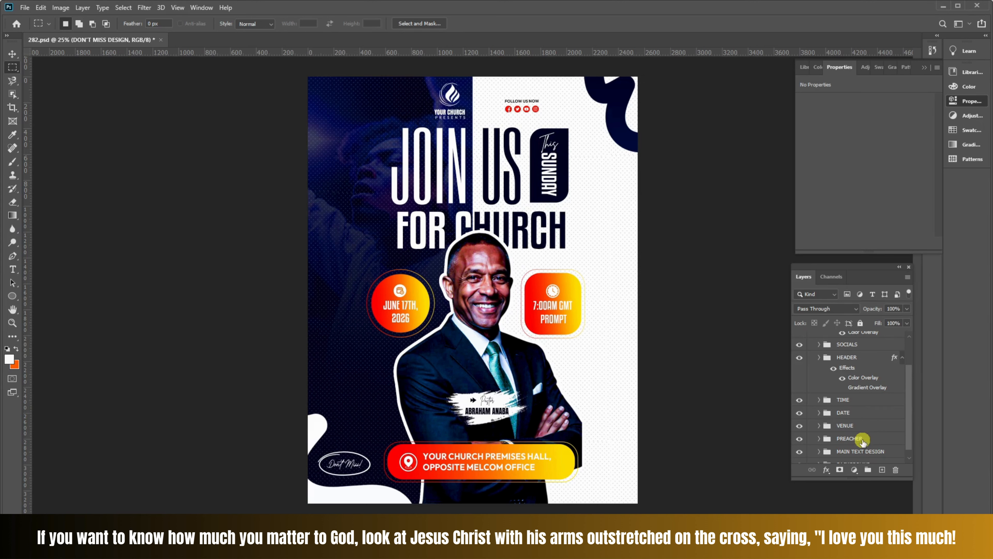
- Identify the PREACHER group by toggling its visibility, and add a Brightness/Contrast adjustment layer directly above it
click(849, 439)
click(800, 439)
click(800, 439)
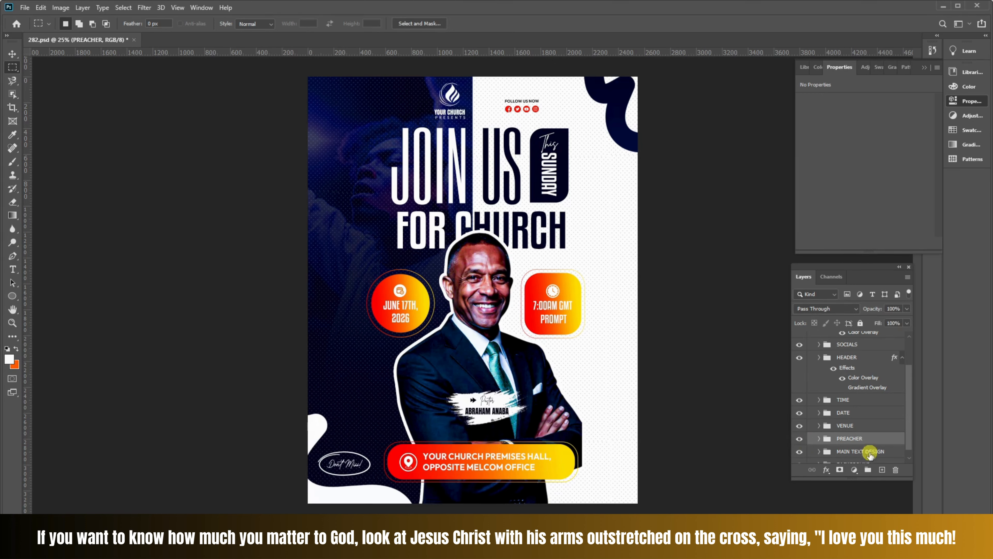
click(855, 470)
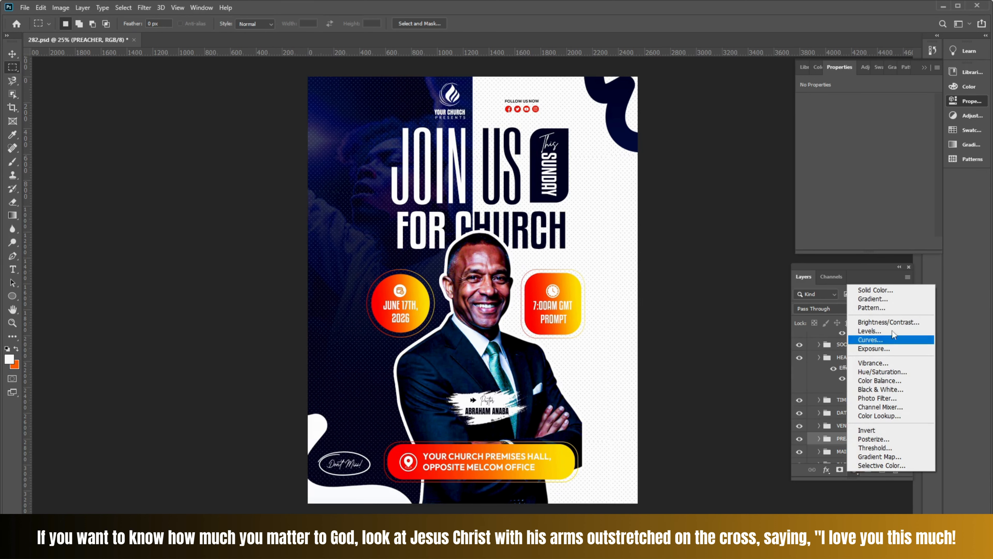
click(889, 322)
scroll(872, 418, down, 2)
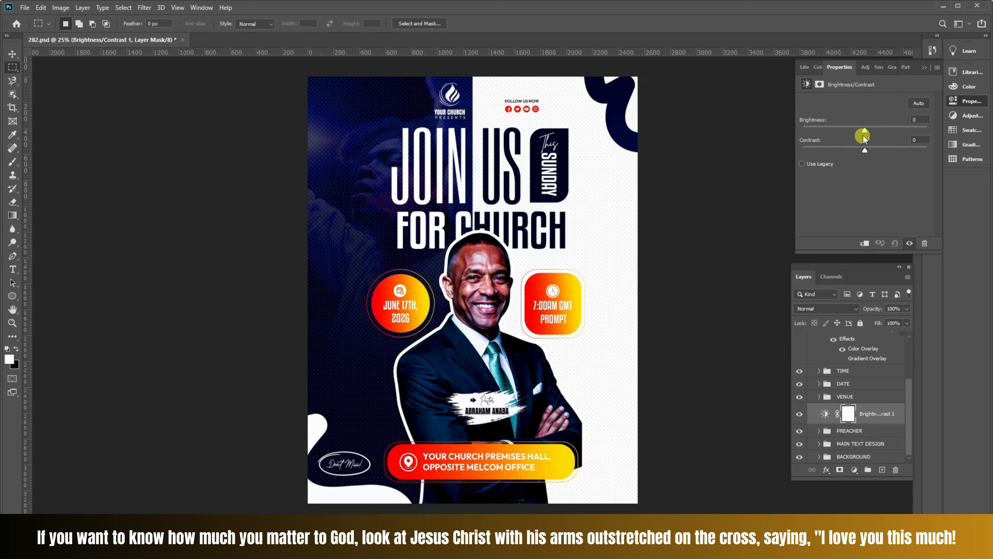
- Clip the Brightness/Contrast adjustment to the PREACHER group and set brightness to 46 and contrast to -3
mouse_move(866, 132)
mouse_down()
mouse_move(909, 128)
mouse_move(868, 134)
mouse_up()
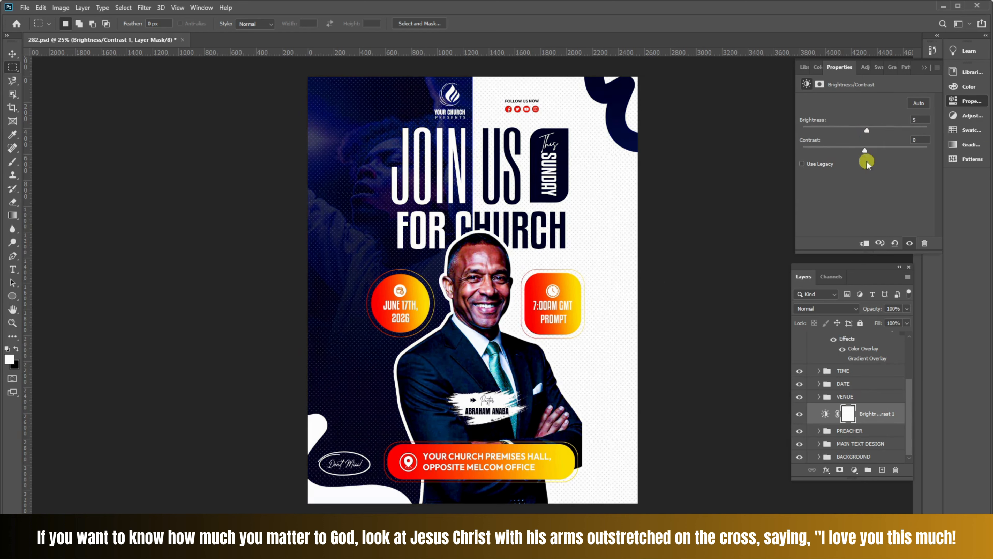
alt+click(857, 423)
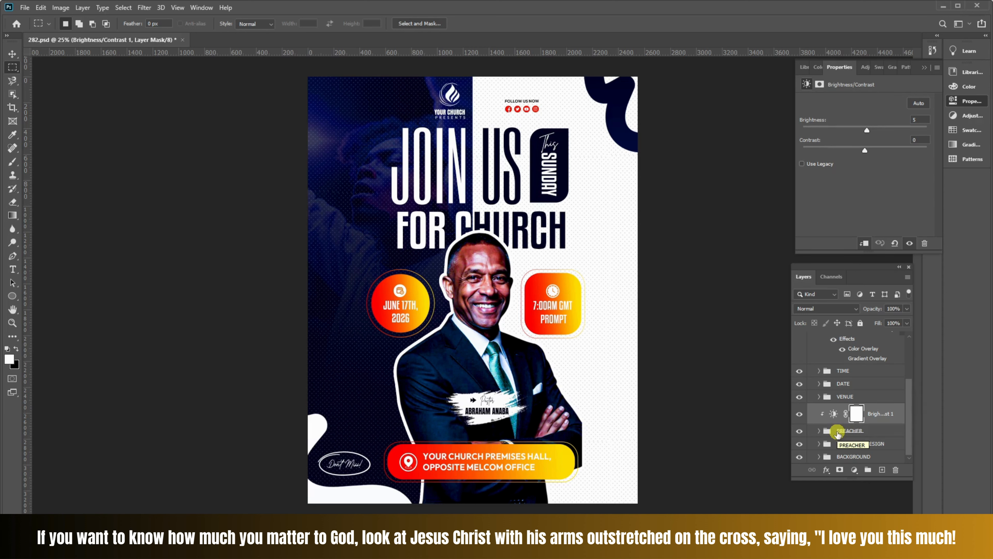
drag(869, 133, 862, 155)
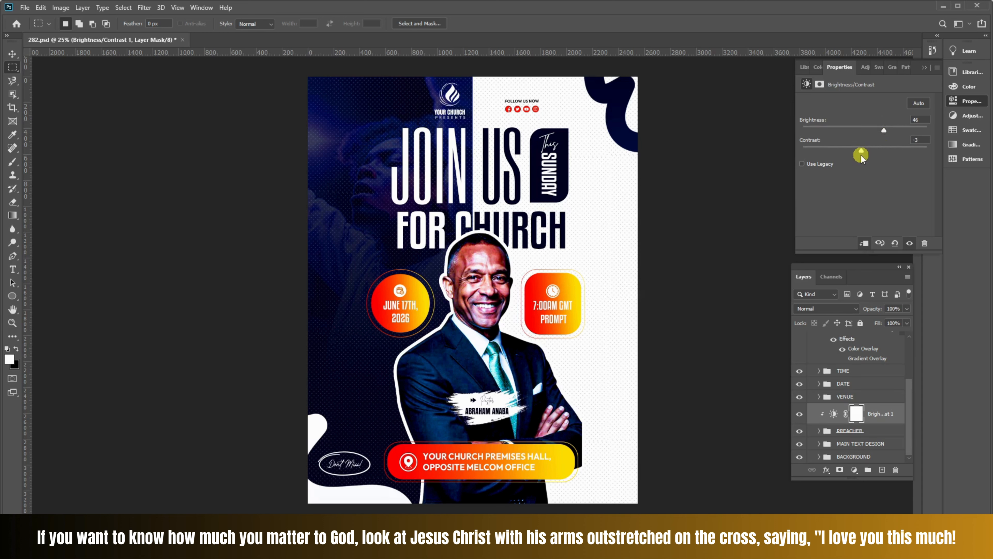